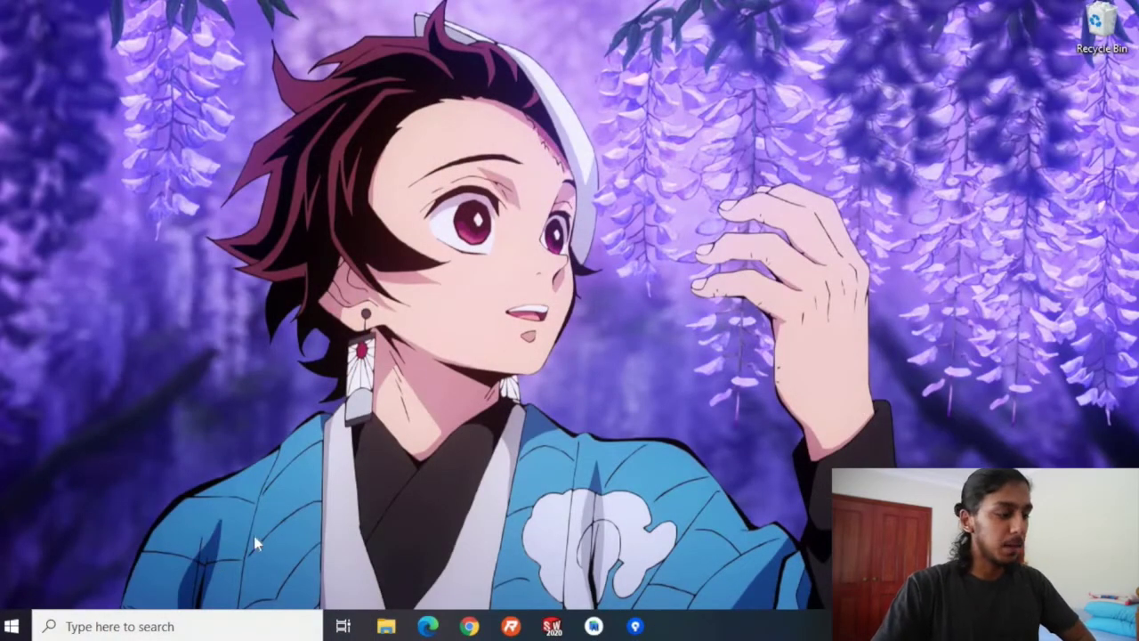
# Step: Launch SOLIDWORKS 2020 and defer product activation to the 30-day grace period
pyautogui.click(566, 629)
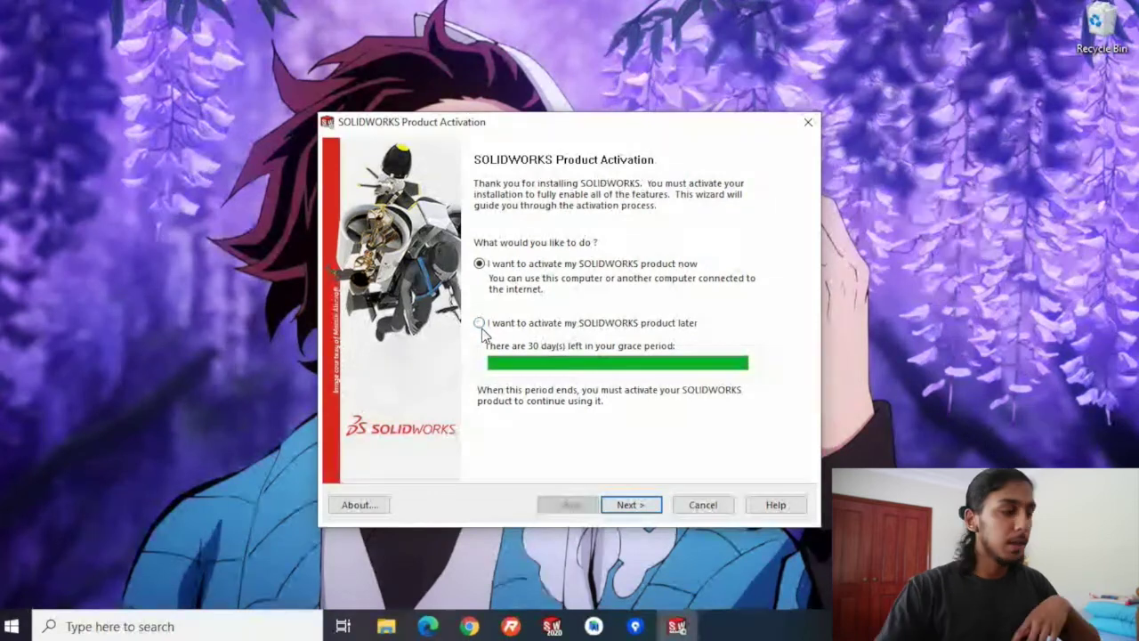
pyautogui.click(480, 324)
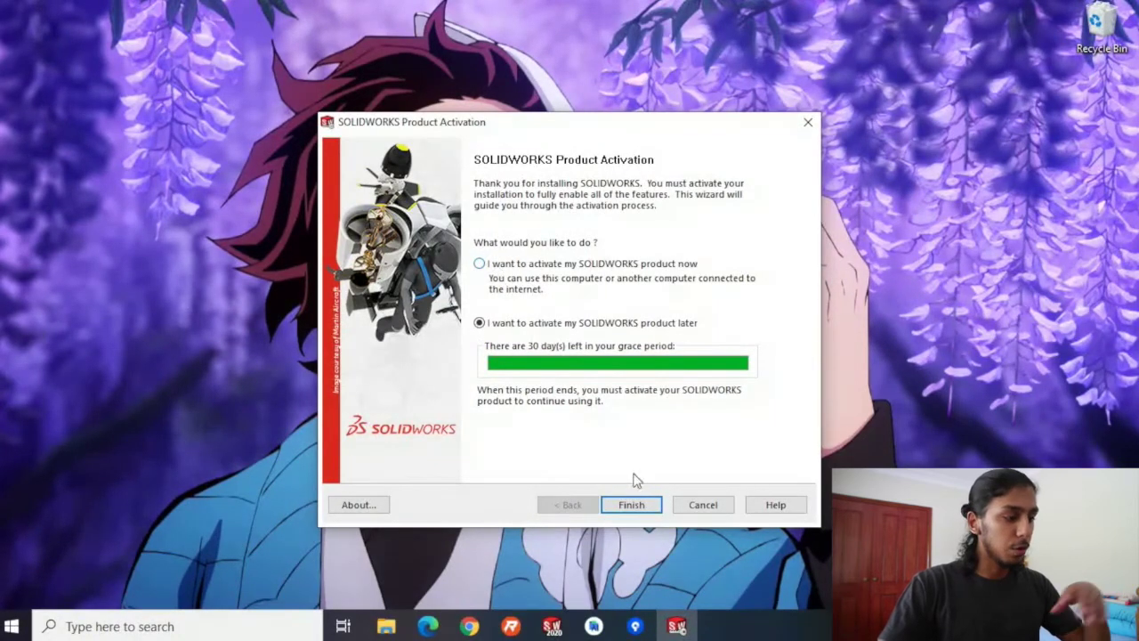
pyautogui.click(637, 507)
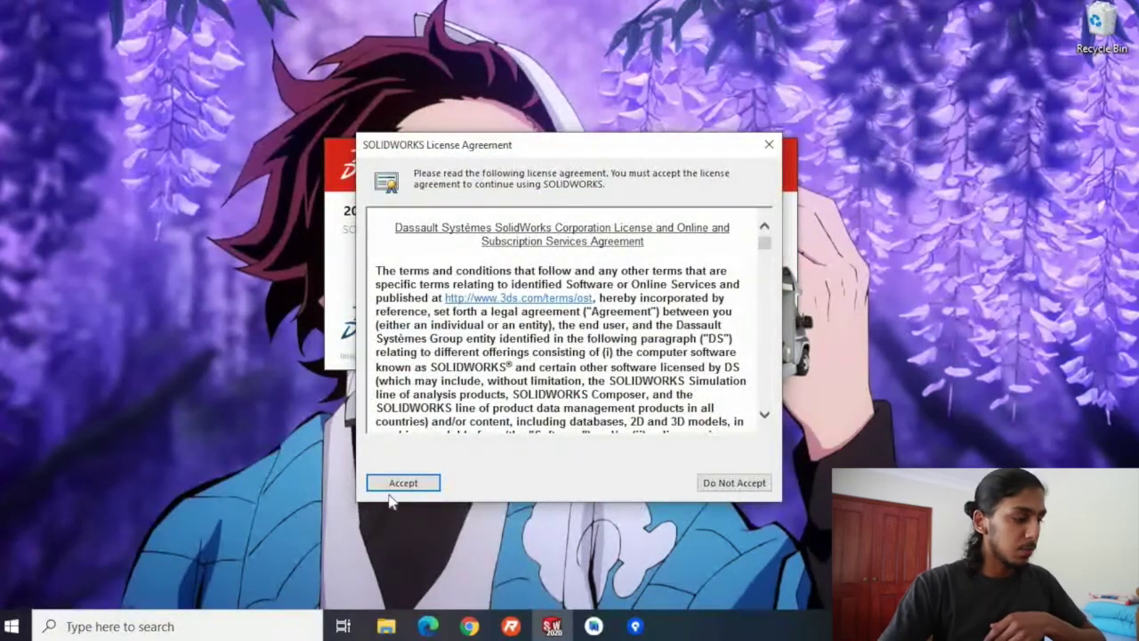
# Step: Accept the SOLIDWORKS License Agreement and let the program finish loading to the Welcome window
pyautogui.click(392, 484)
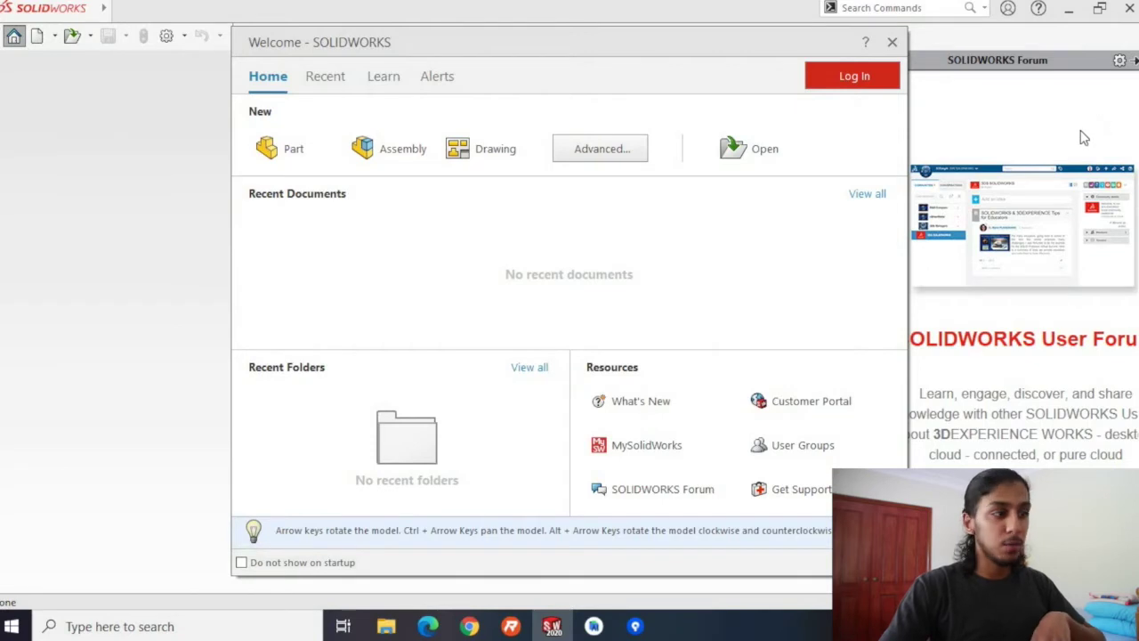
# Step: Collapse the Forum side pane and recentre the reopened Welcome window over the main area
pyautogui.moveTo(514, 52); pyautogui.dragTo(368, 51)
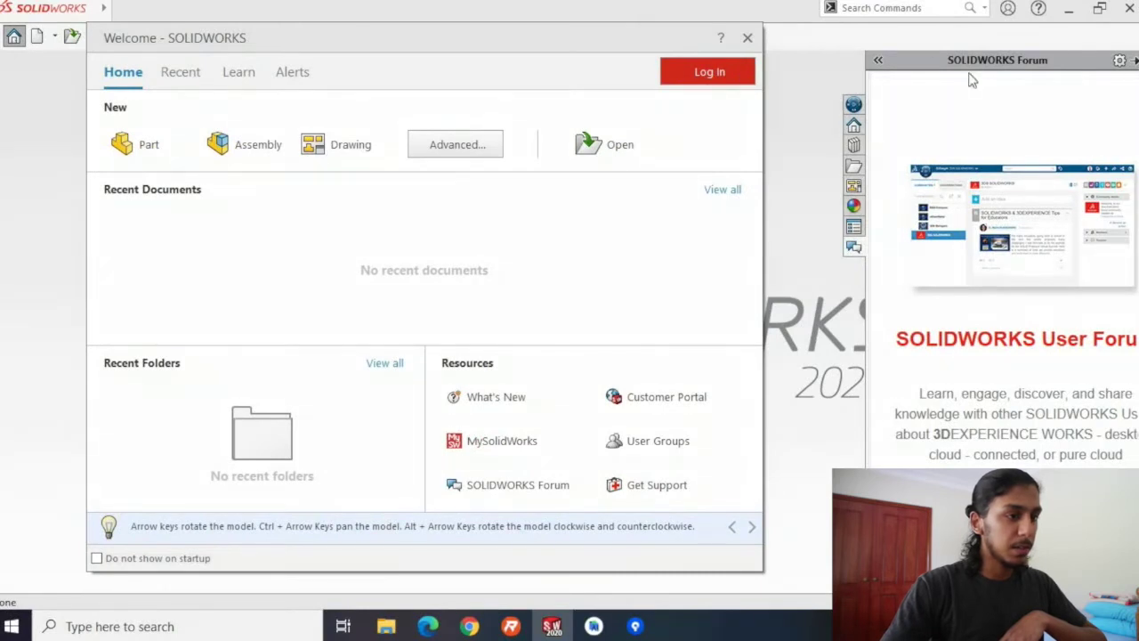
pyautogui.click(877, 61)
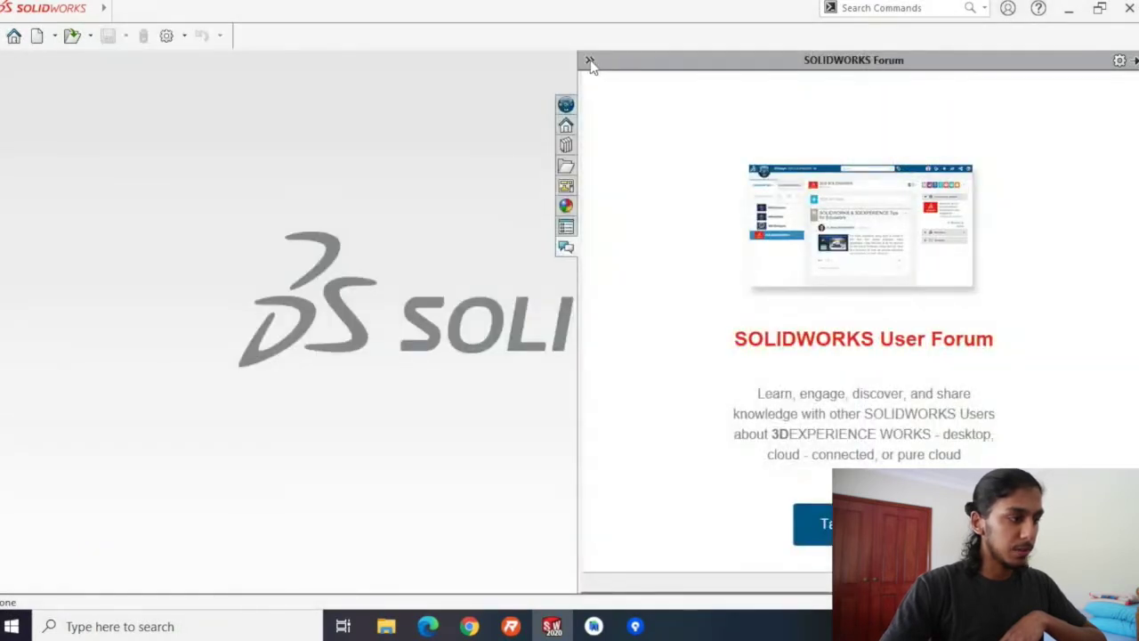
pyautogui.click(589, 60)
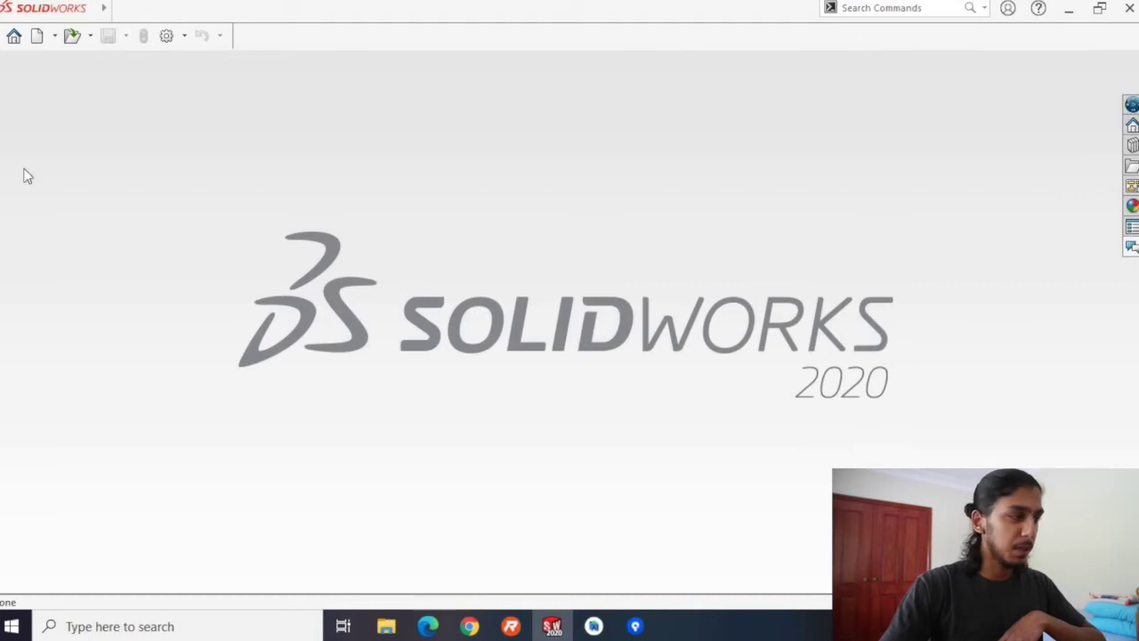
pyautogui.click(14, 36)
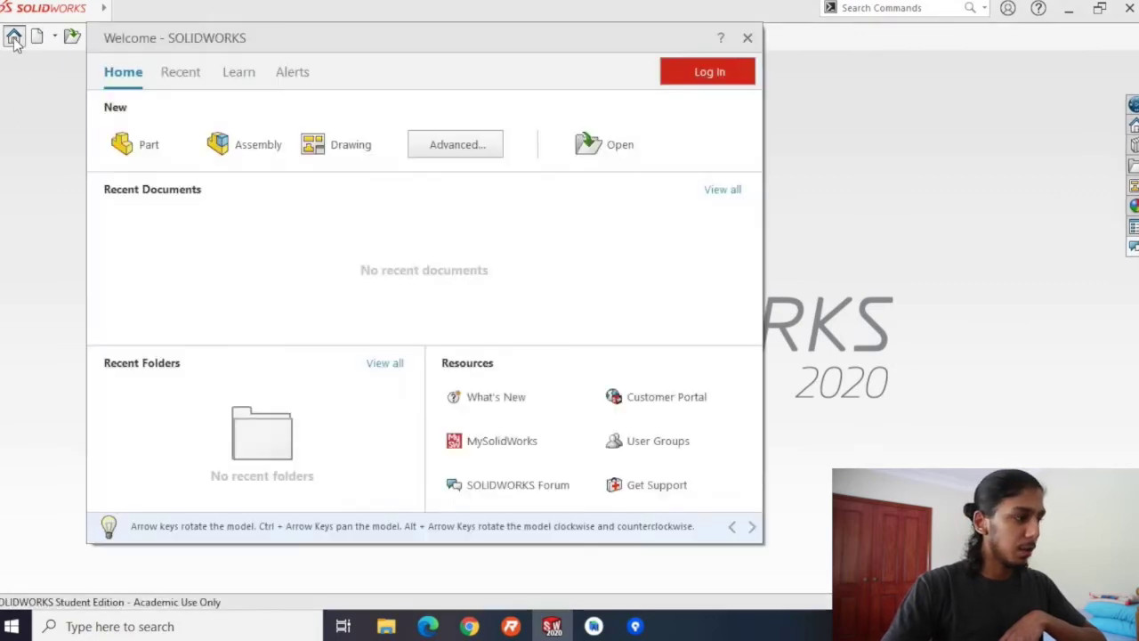
pyautogui.moveTo(308, 46); pyautogui.dragTo(426, 76)
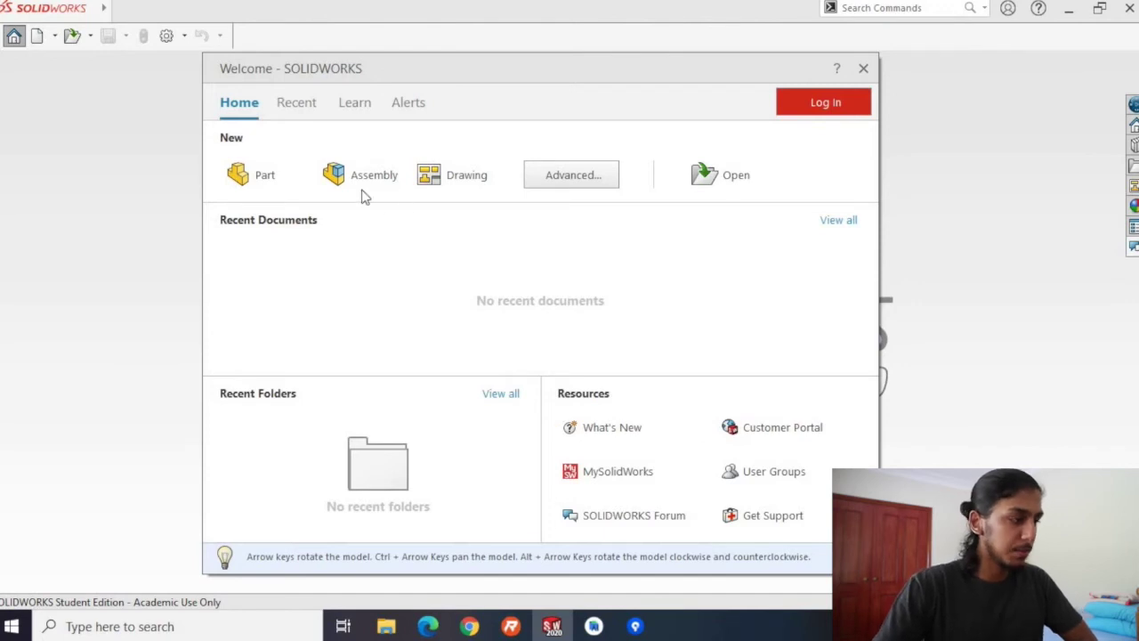
# Step: Start a new Part, keeping MMGS (millimeter, gram, second) units and the BSI dimension standard
pyautogui.click(289, 181)
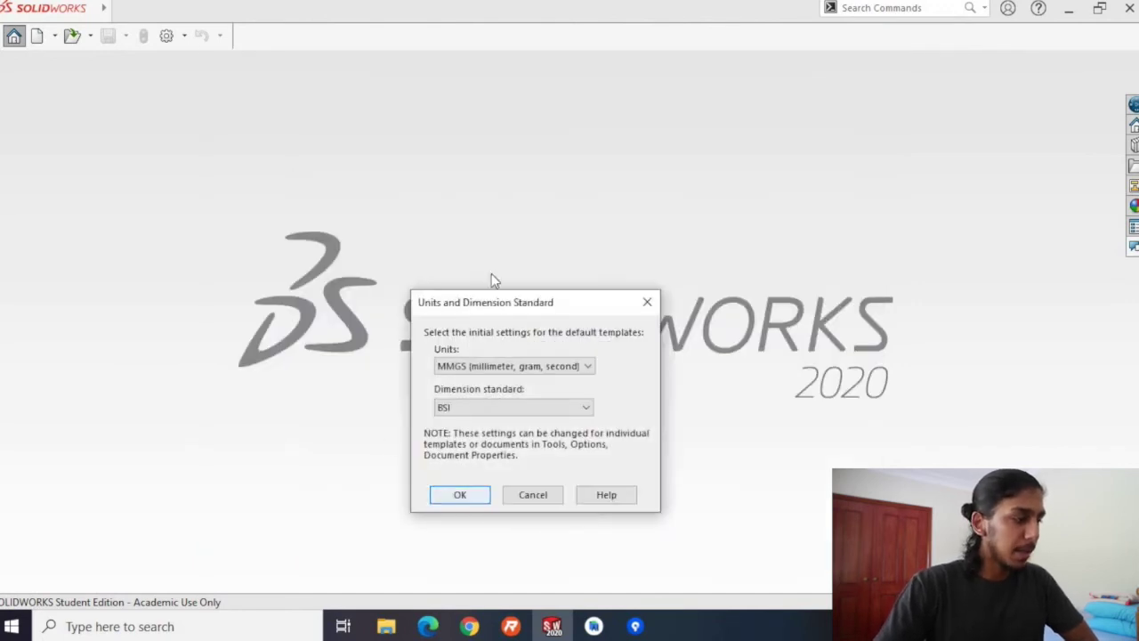
pyautogui.moveTo(496, 309); pyautogui.dragTo(525, 216)
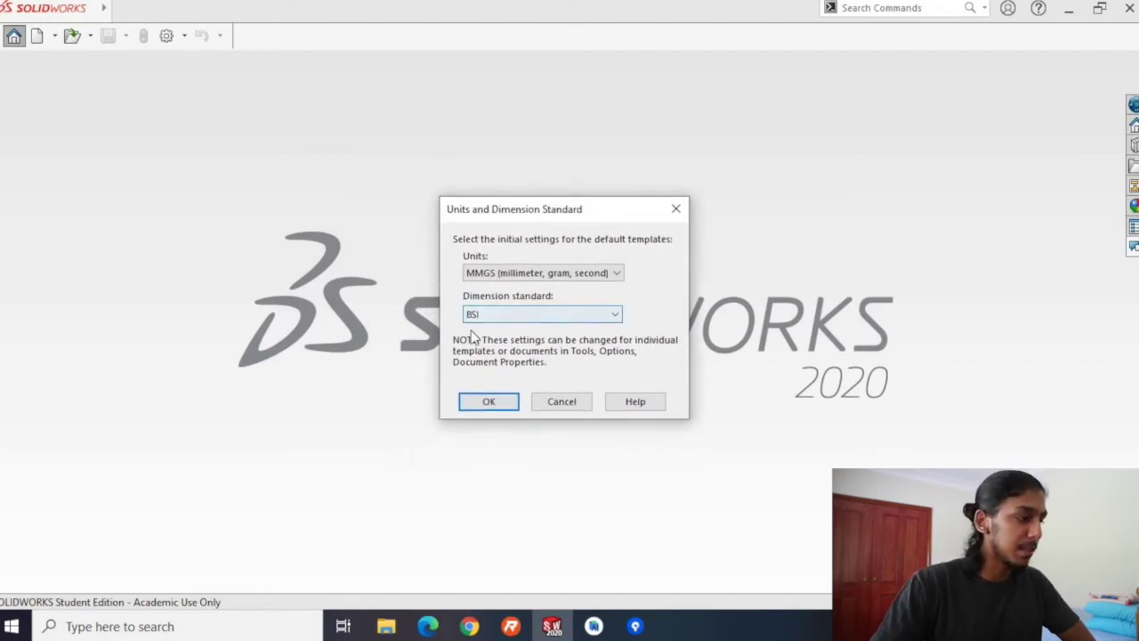
pyautogui.click(490, 273)
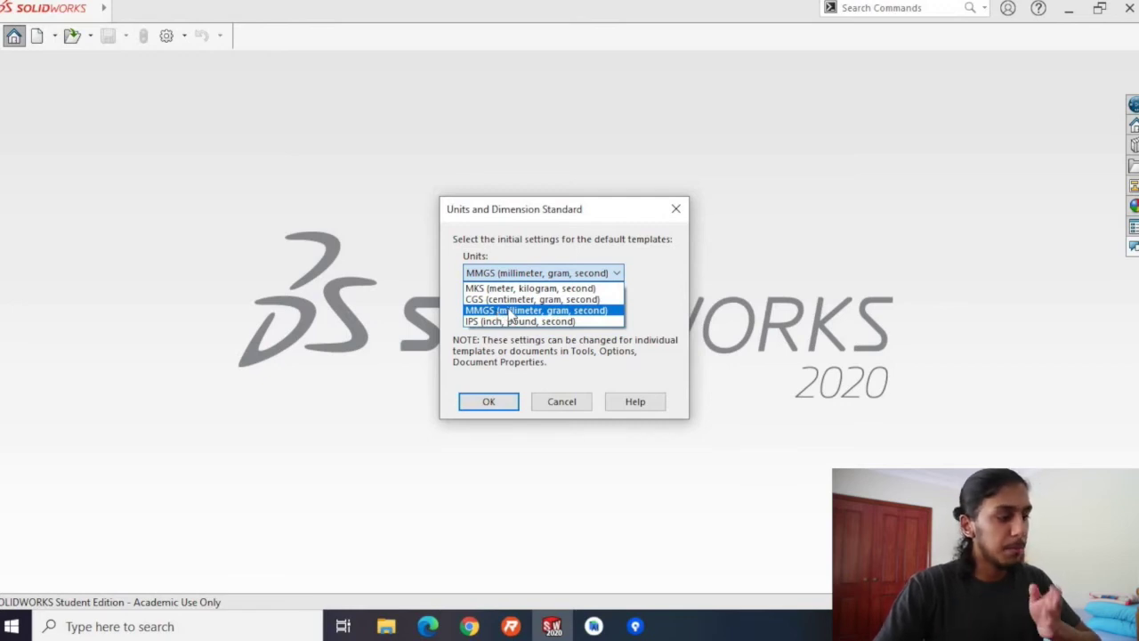
pyautogui.click(549, 311)
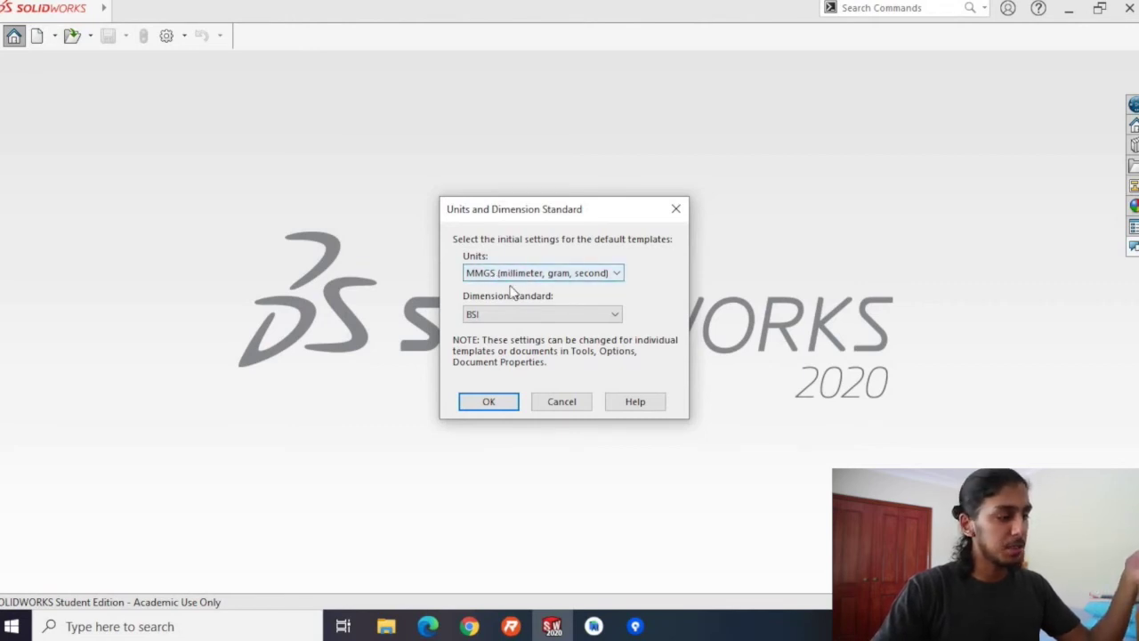
pyautogui.click(518, 315)
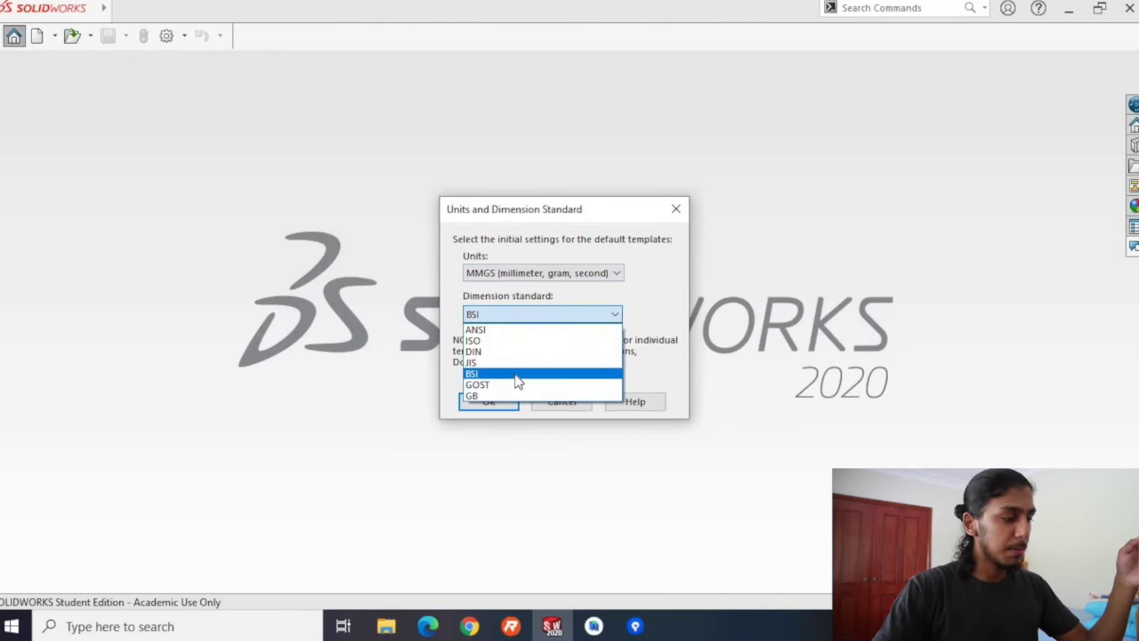
pyautogui.click(519, 381)
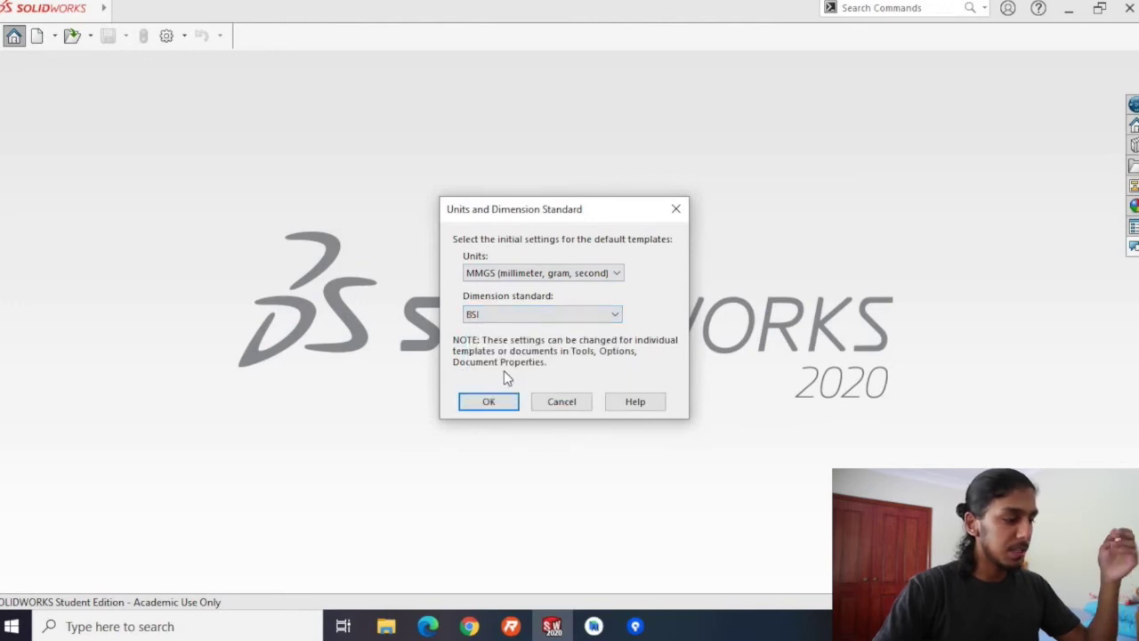
# Step: Confirm the units settings, then show the Front, Top and Right reference planes
pyautogui.click(501, 403)
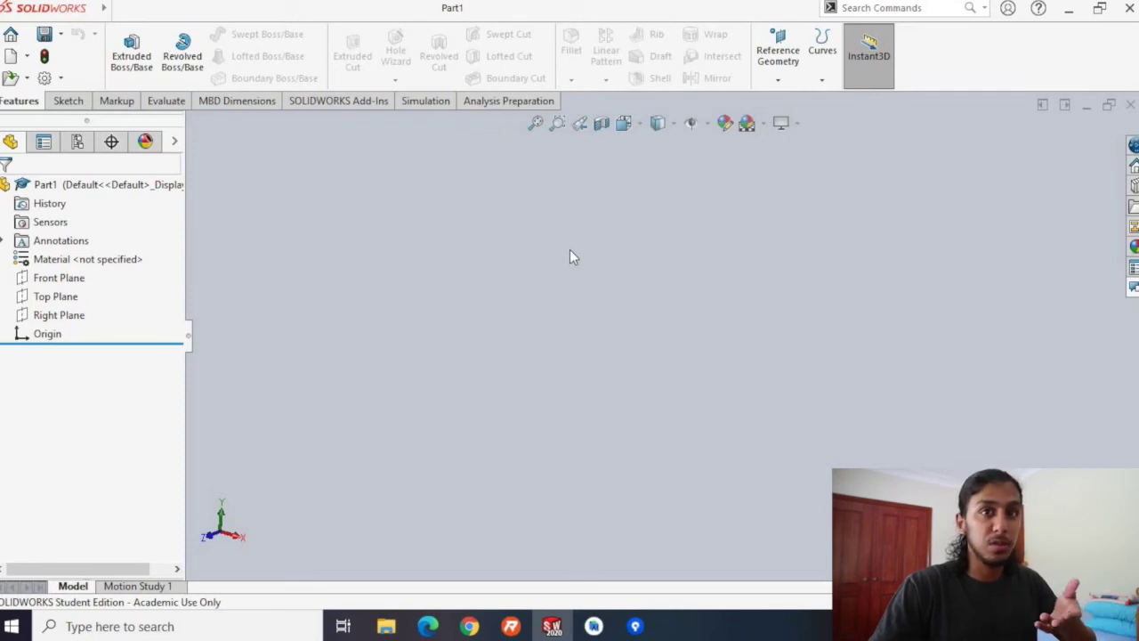
pyautogui.click(40, 282)
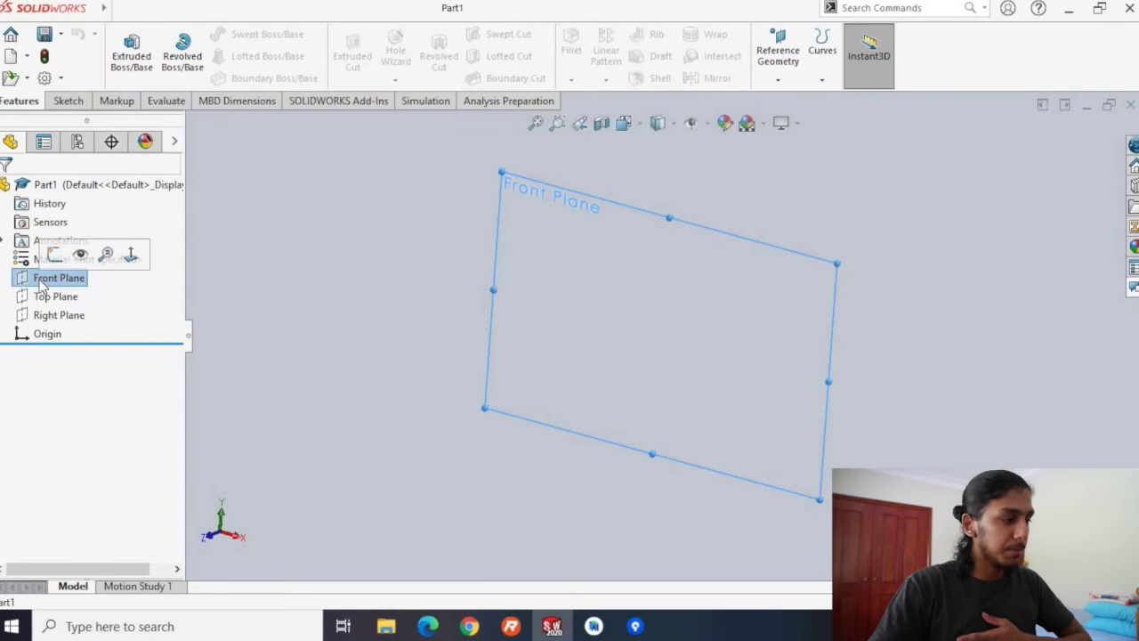
pyautogui.click(50, 279)
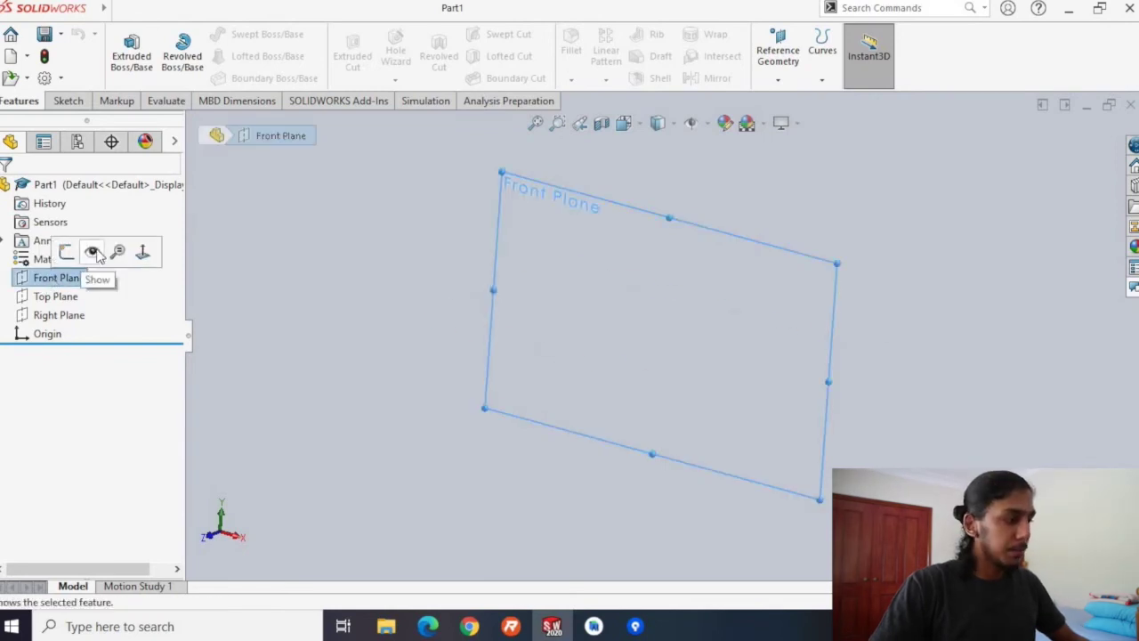
pyautogui.click(92, 253)
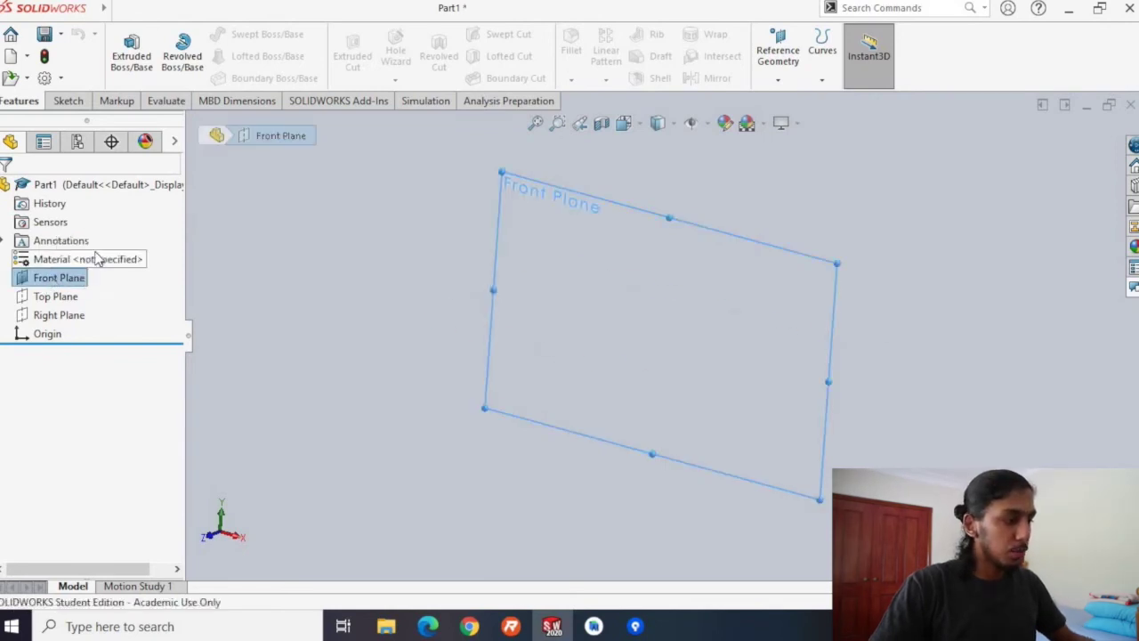
pyautogui.click(66, 299)
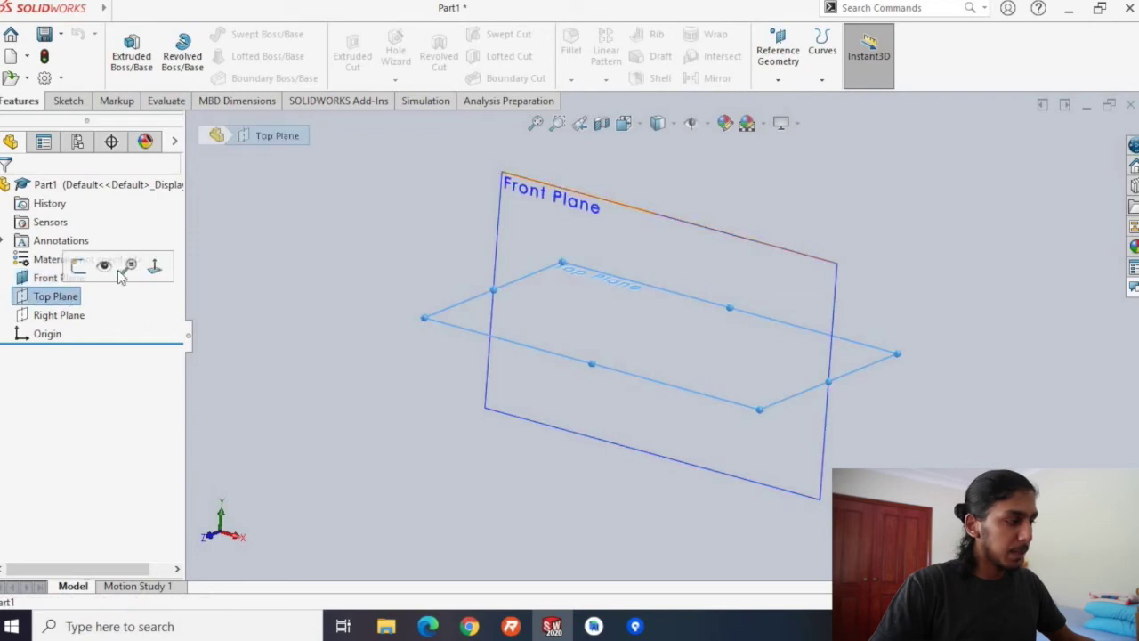
pyautogui.click(62, 316)
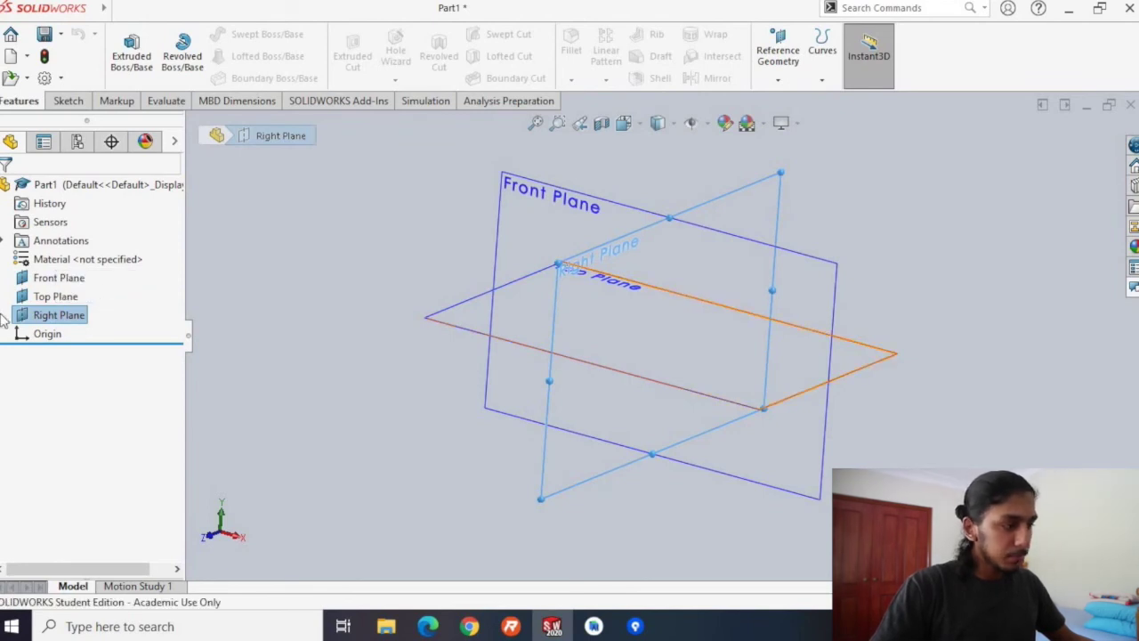
# Step: Orbit around the Front, Top and Right planes from several sides, ending with a view from above
pyautogui.moveTo(1029, 328); pyautogui.dragTo(534, 382, button='middle')
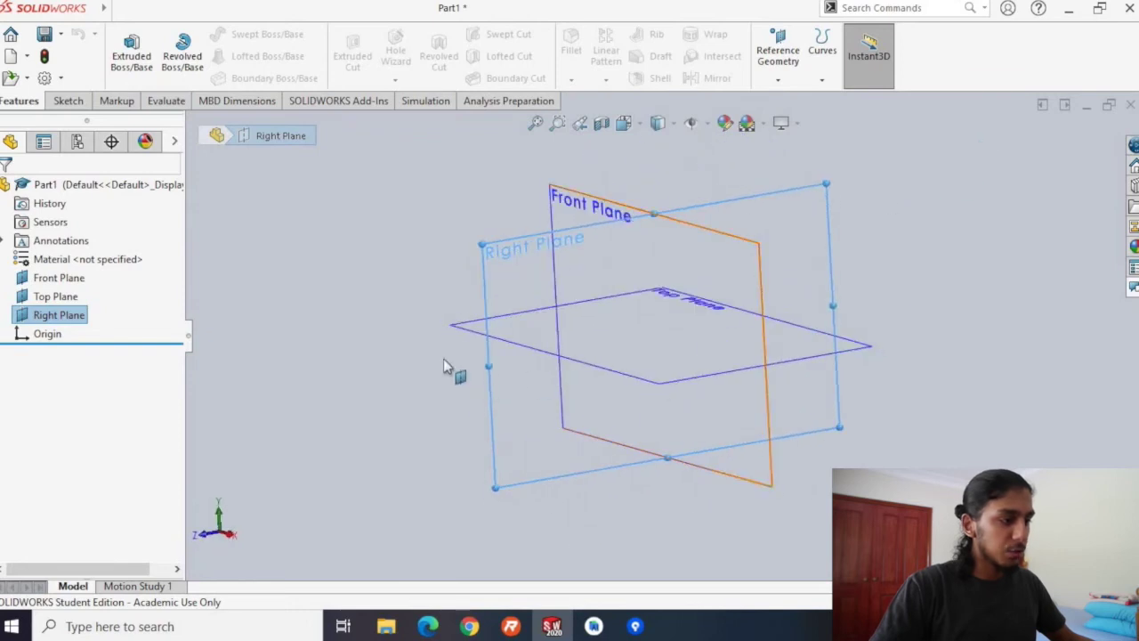
pyautogui.moveTo(516, 307)
pyautogui.mouseDown(button='middle')
pyautogui.moveTo(483, 332)
pyautogui.moveTo(497, 313)
pyautogui.mouseUp(button='middle')
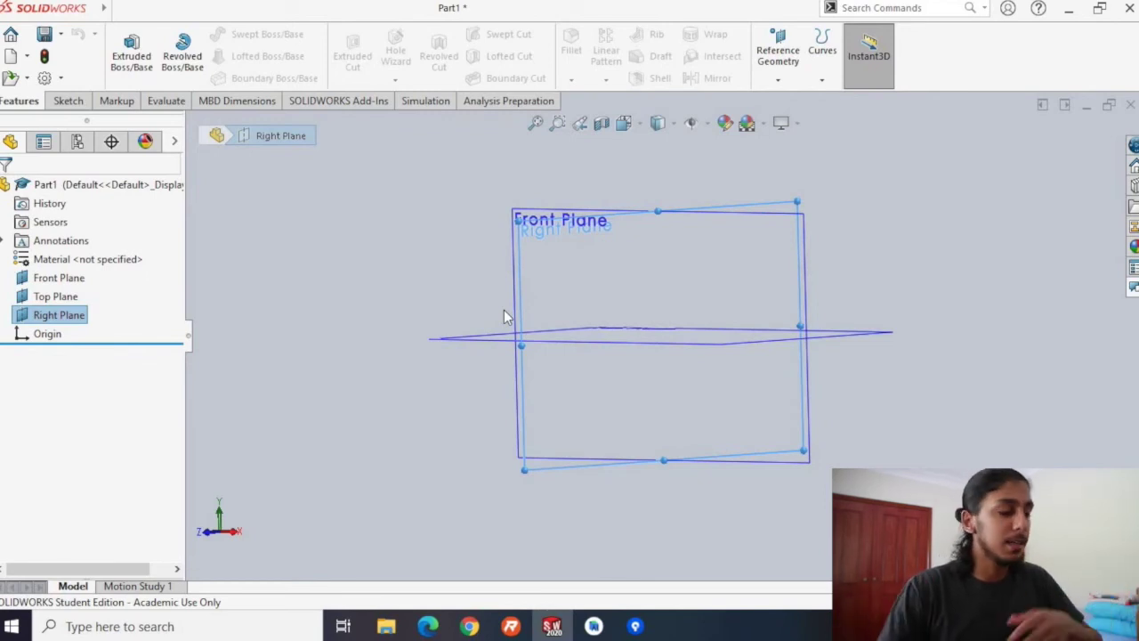
pyautogui.moveTo(249, 500); pyautogui.dragTo(265, 527, button='middle')
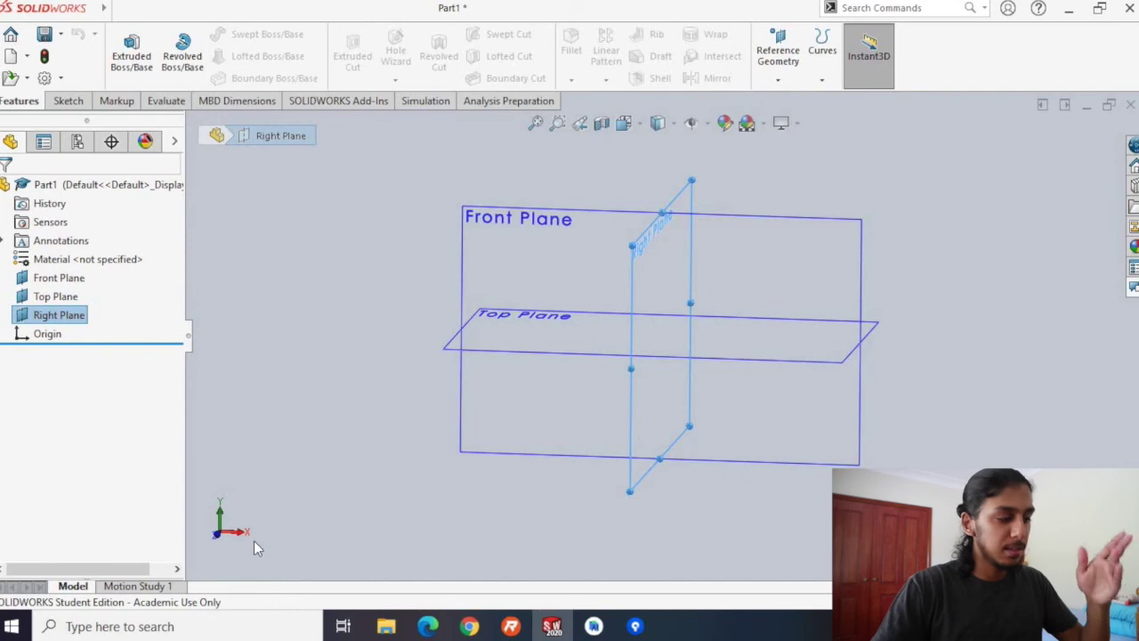
pyautogui.moveTo(284, 494); pyautogui.dragTo(240, 498, button='middle')
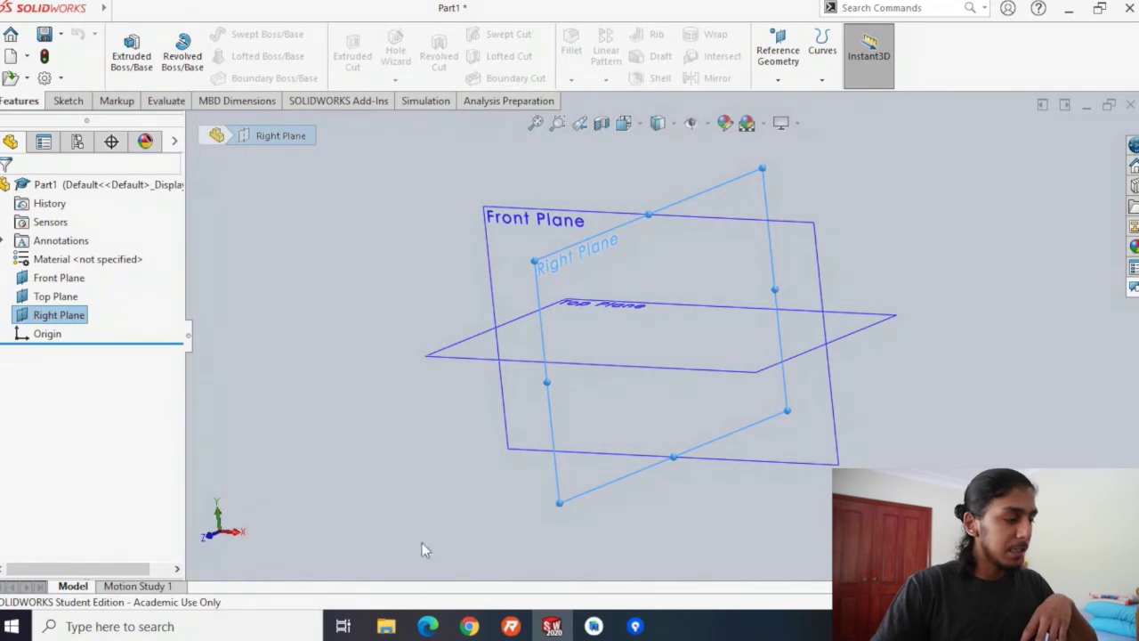
pyautogui.moveTo(440, 396); pyautogui.dragTo(565, 254, button='middle')
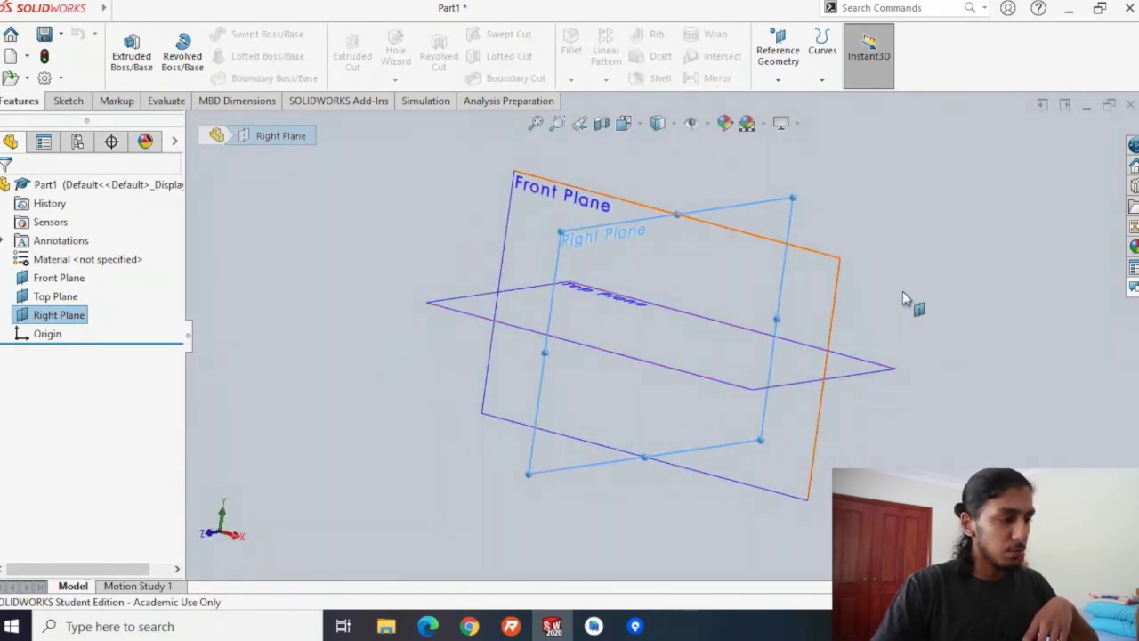
pyautogui.moveTo(866, 249); pyautogui.dragTo(912, 424, button='middle')
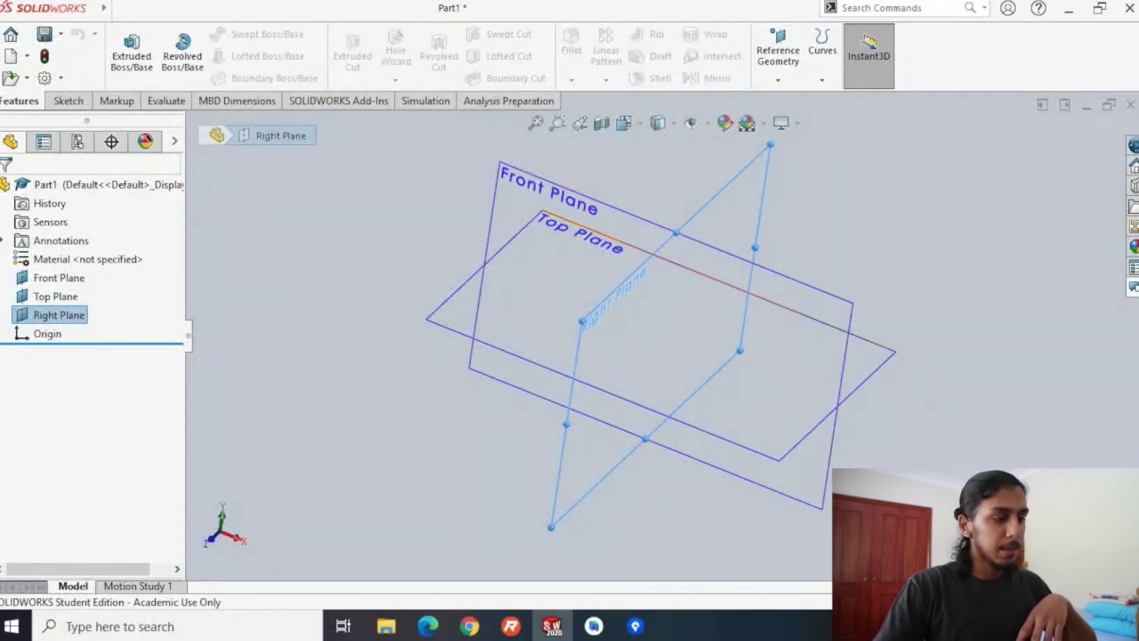
pyautogui.moveTo(995, 427); pyautogui.dragTo(763, 298, button='middle')
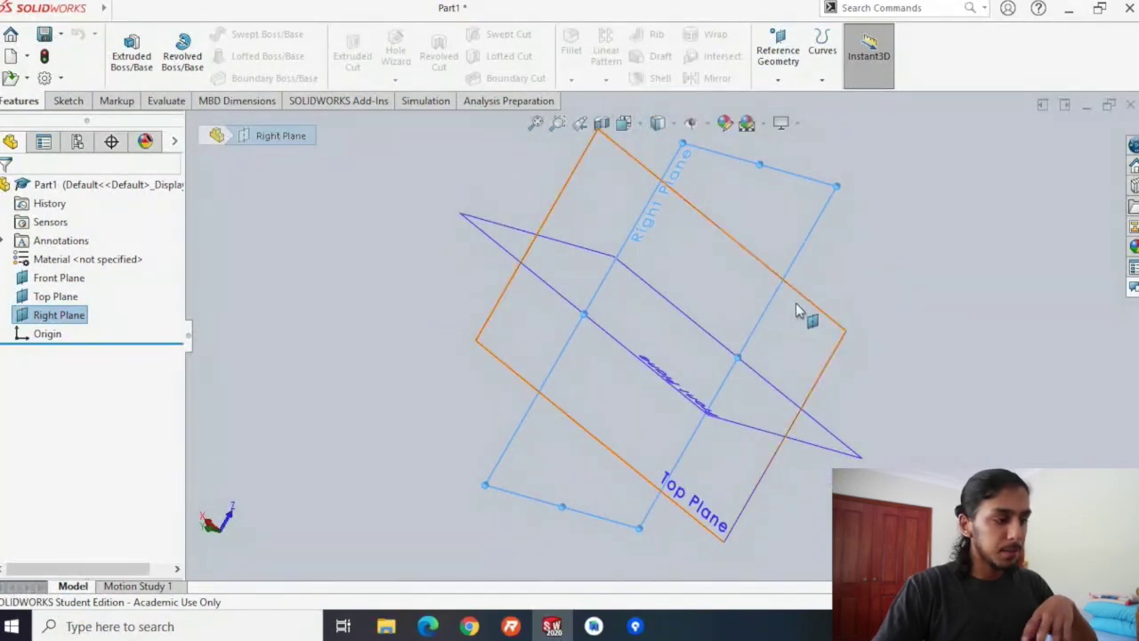
# Step: Zoom in and out on the three reference planes while orbiting them to new angles
pyautogui.scroll(1, 798, 311)
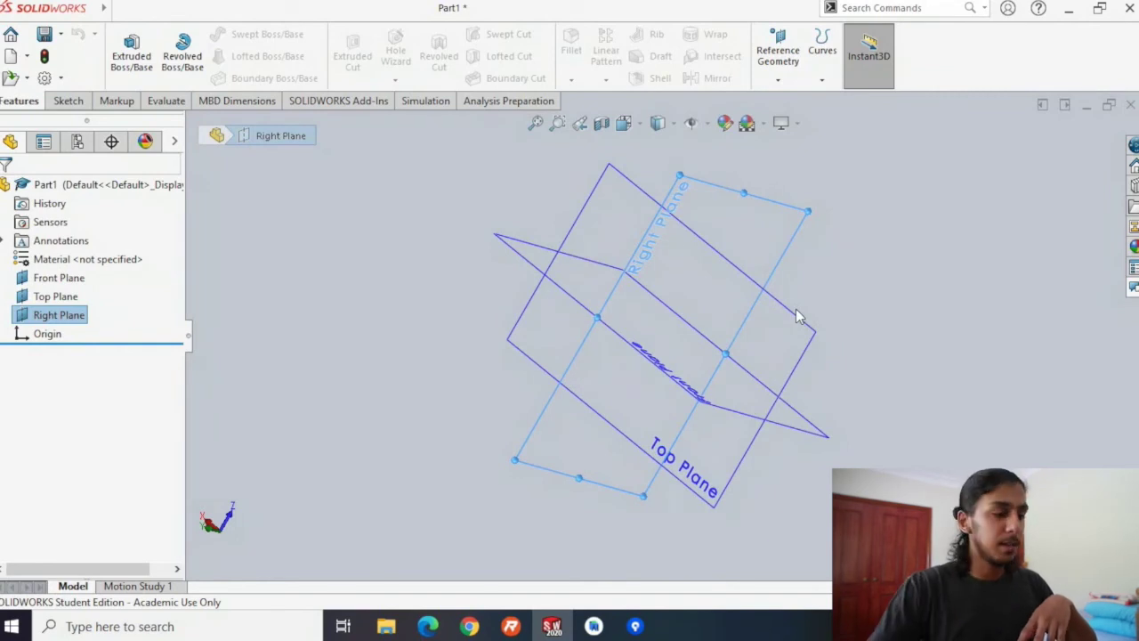
pyautogui.moveTo(420, 394); pyautogui.dragTo(597, 253, button='middle')
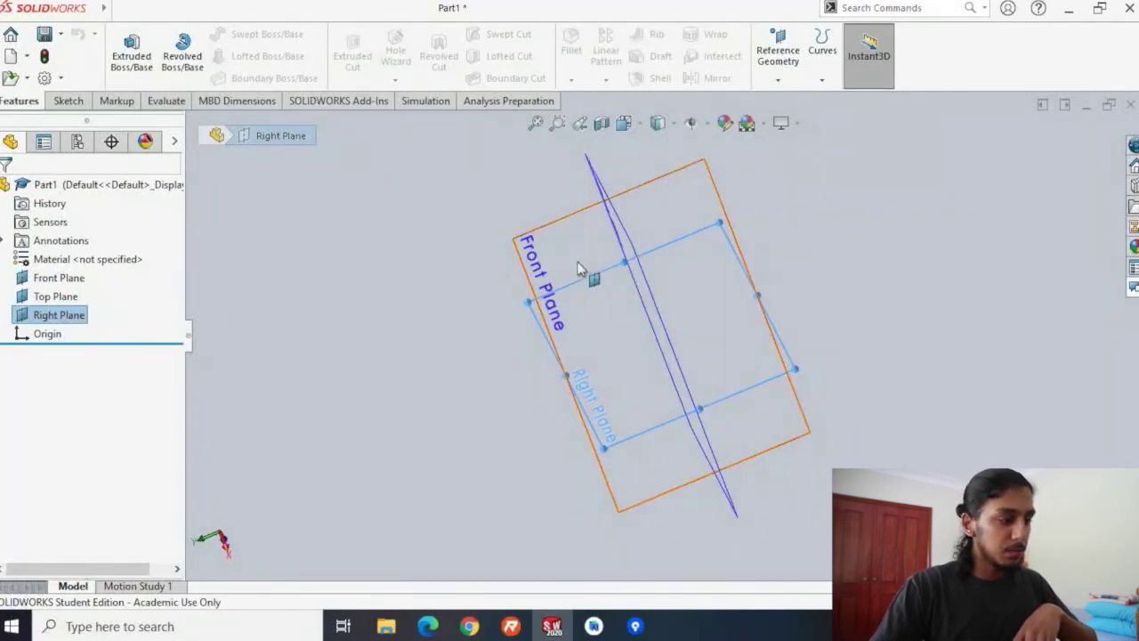
pyautogui.scroll(5, 576, 271)
pyautogui.scroll(-5, 663, 328)
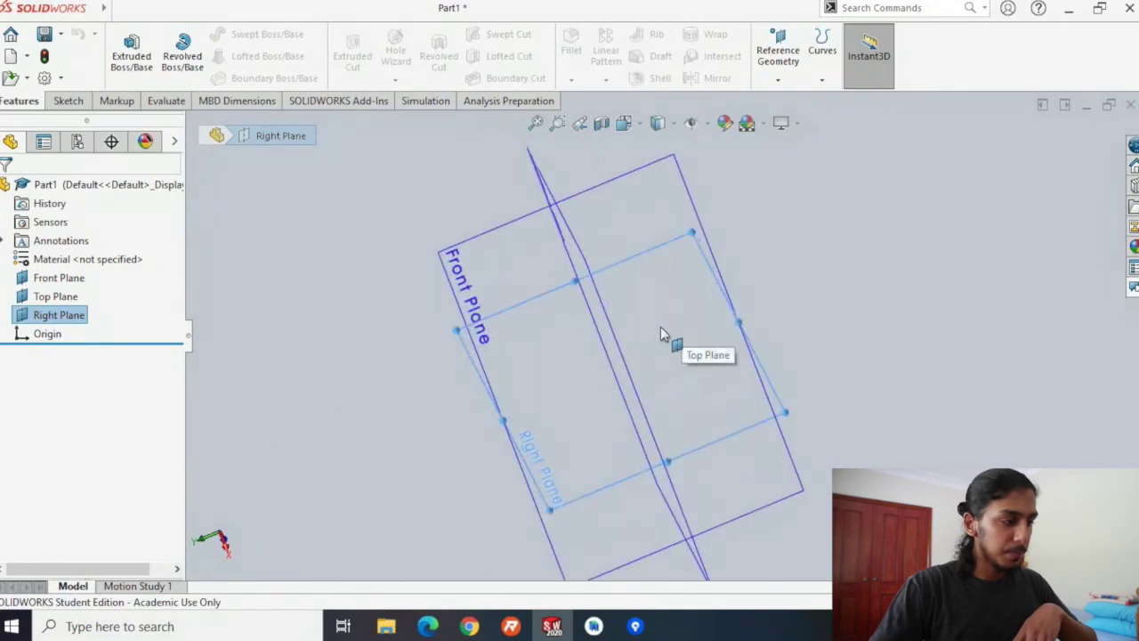
pyautogui.scroll(4, 659, 326)
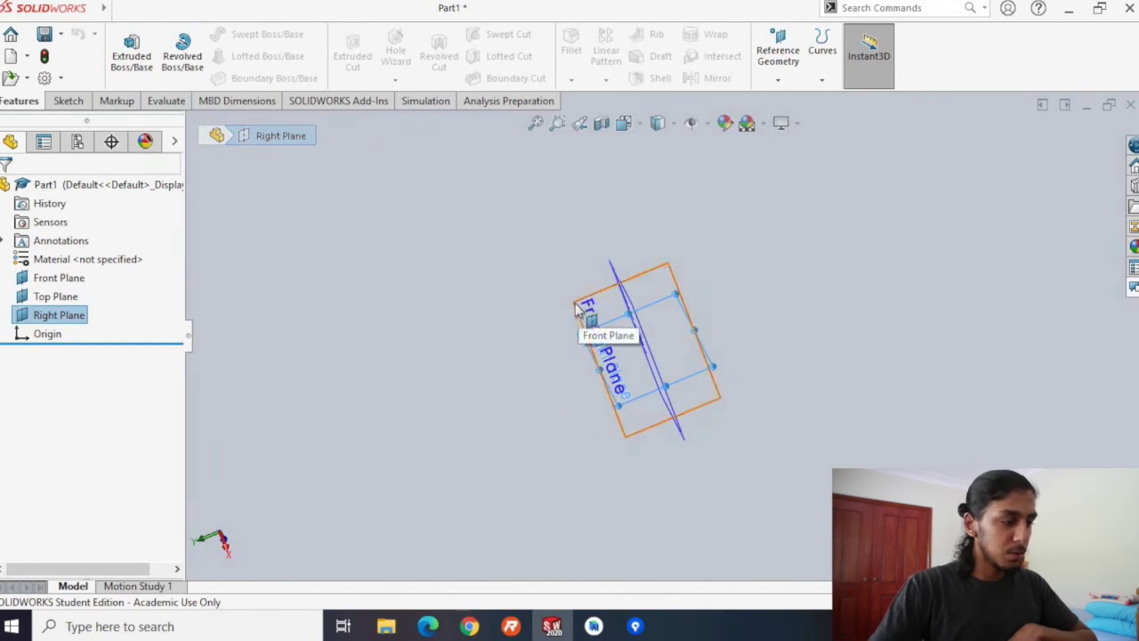
pyautogui.moveTo(590, 347); pyautogui.dragTo(594, 325, button='middle')
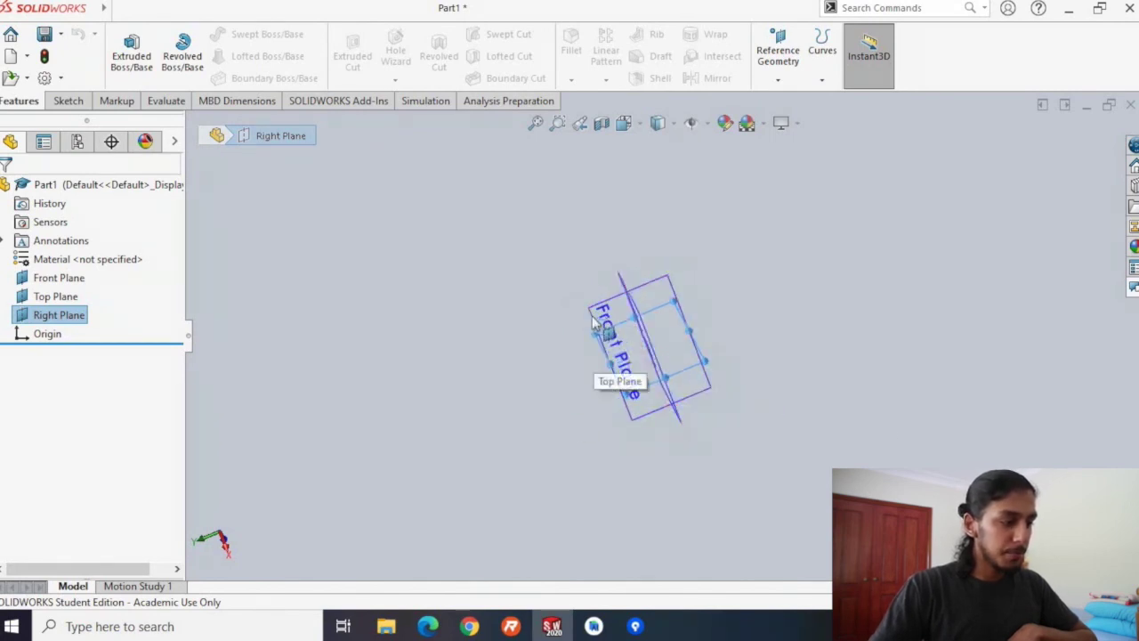
pyautogui.scroll(-6, 587, 313)
pyautogui.scroll(8, 851, 385)
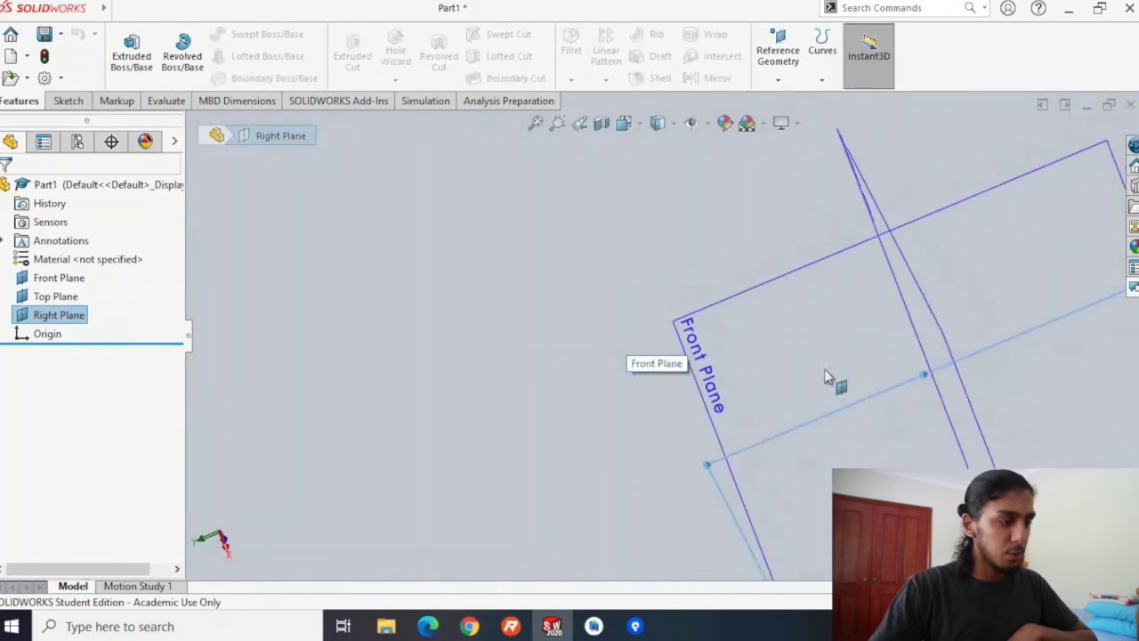
pyautogui.moveTo(767, 383); pyautogui.dragTo(687, 383, button='middle')
pyautogui.scroll(-6, 676, 378)
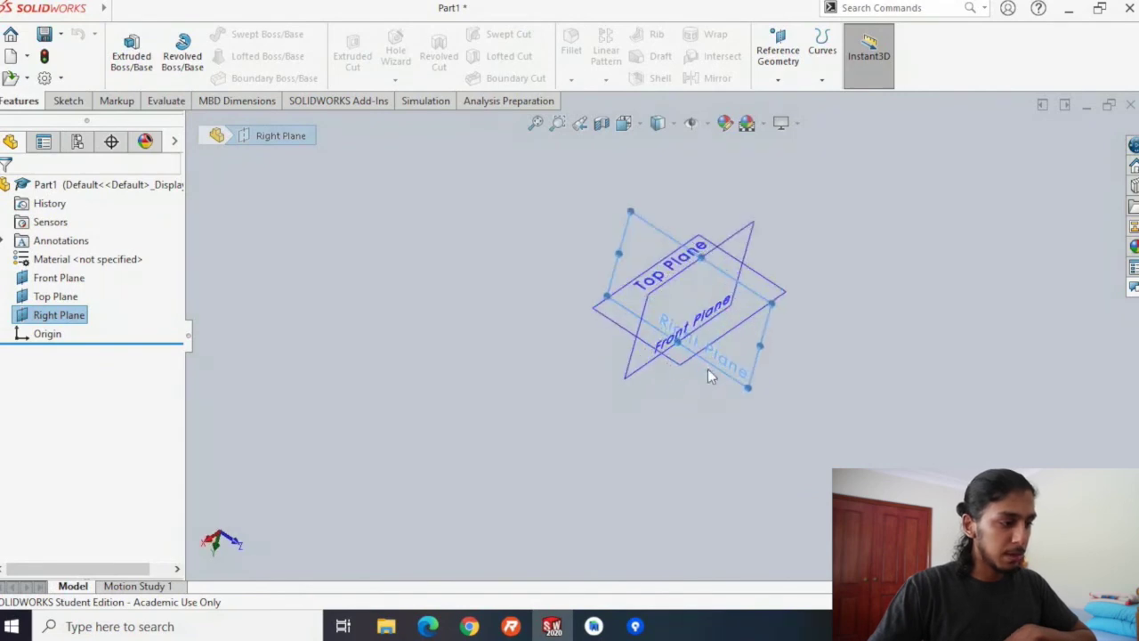
pyautogui.scroll(4, 812, 360)
pyautogui.moveTo(817, 354); pyautogui.dragTo(780, 264, button='middle')
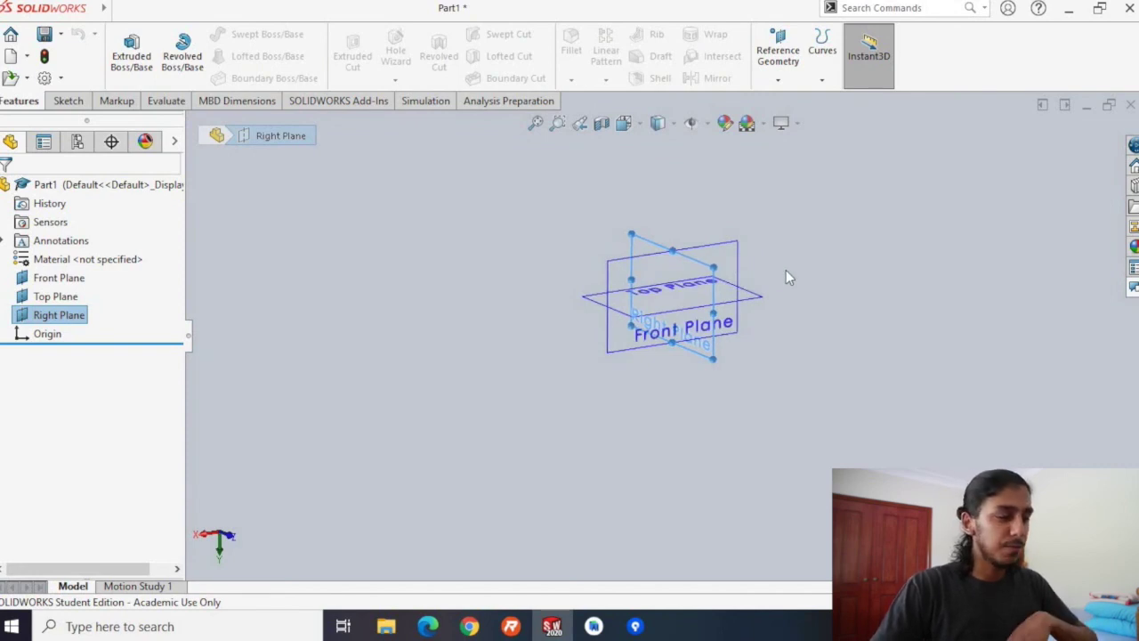
# Step: Rotate the view of the three planes until the Front Plane faces the viewer
pyautogui.moveTo(785, 271); pyautogui.dragTo(868, 186, button='middle')
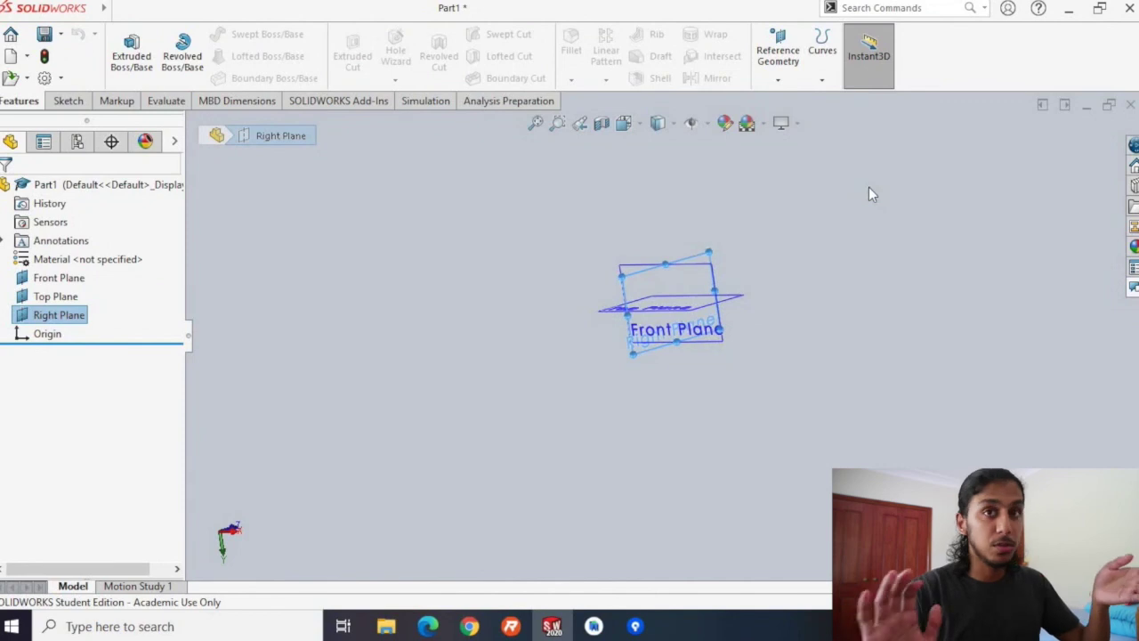